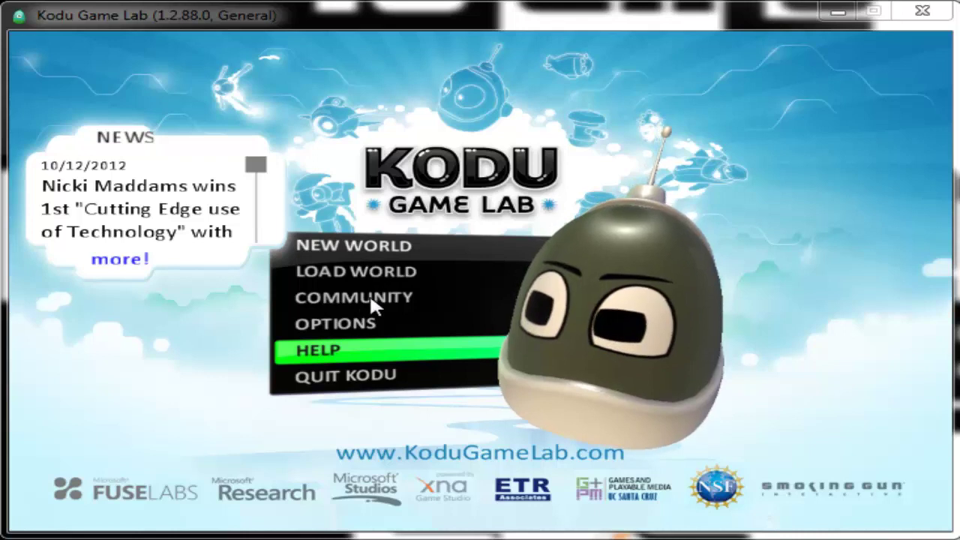
- Open the Load World list and page the carousel to Mars Rover - Terrain Map A
key(Down)
key(Down)
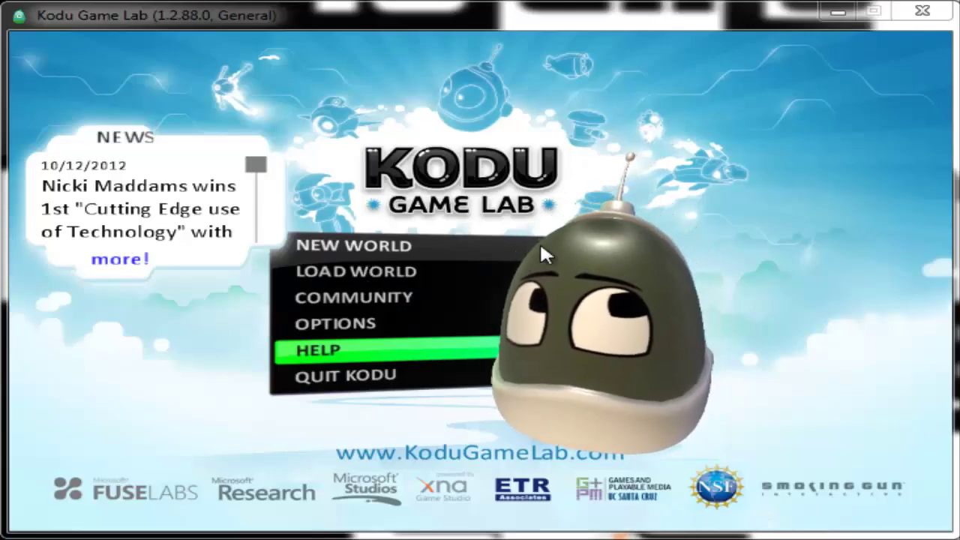
click(352, 271)
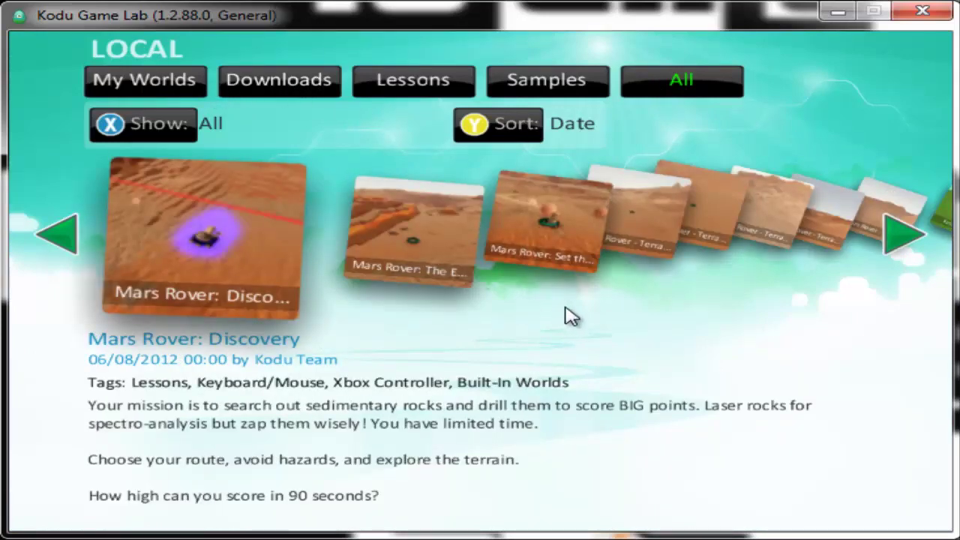
click(897, 247)
click(895, 248)
click(897, 249)
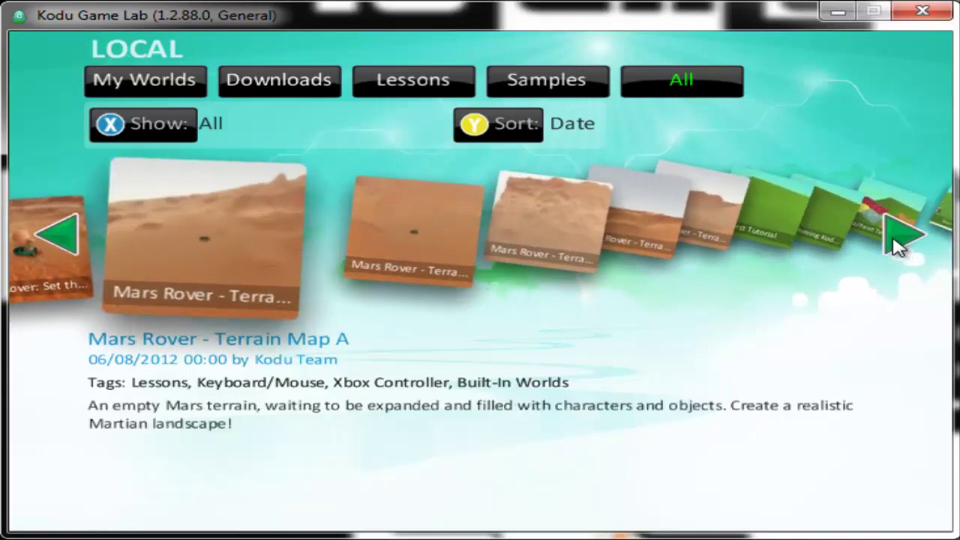
- Browse Downloads, My Worlds, Lessons (to Mars Rover - Terrain Map C) and Samples
click(259, 81)
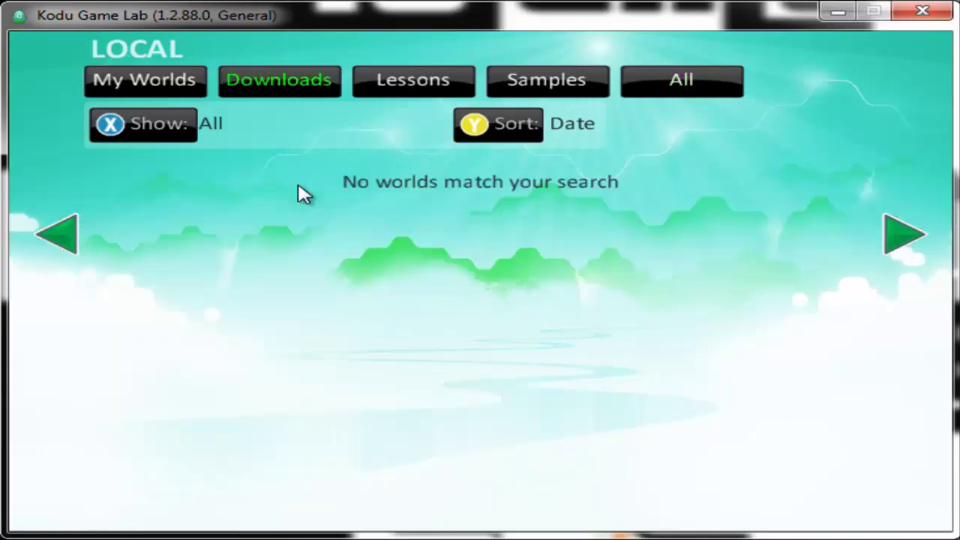
click(199, 83)
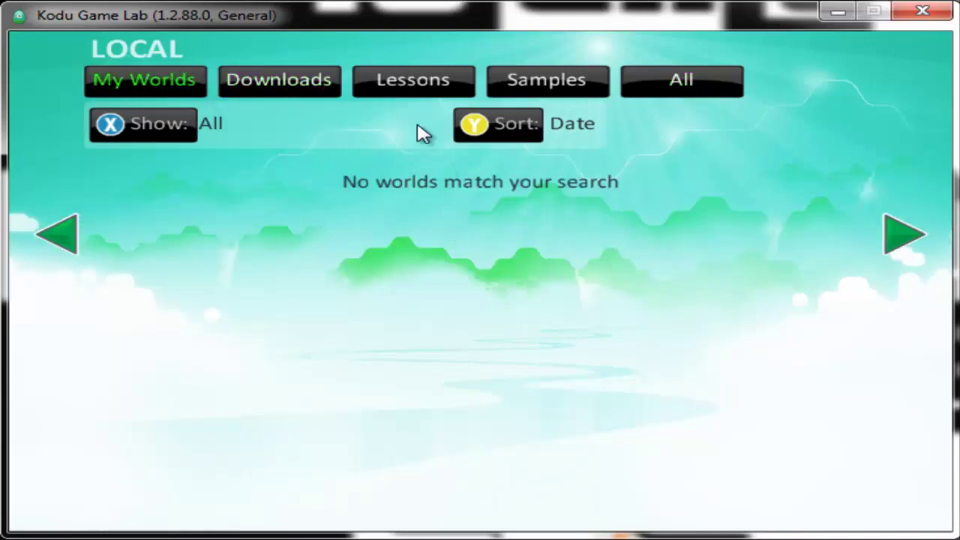
click(415, 91)
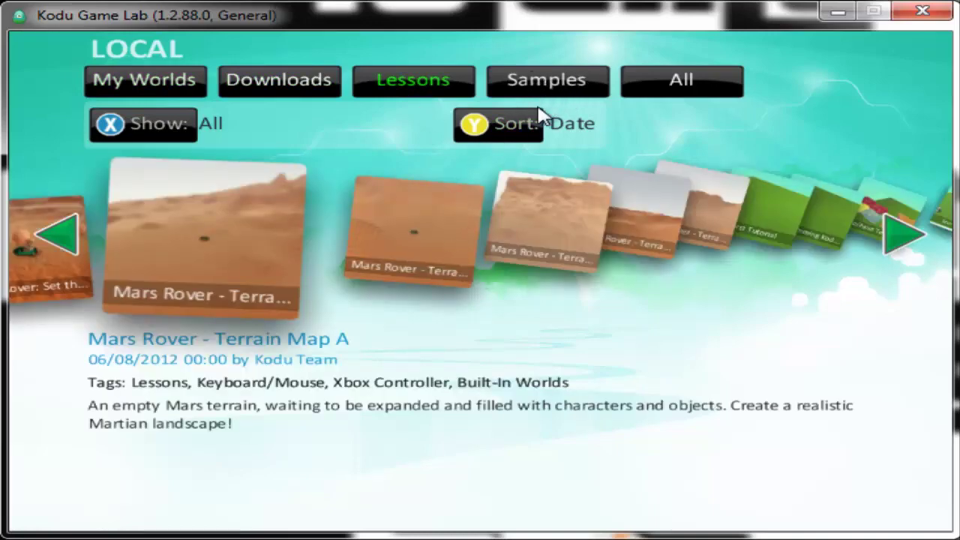
click(879, 233)
click(879, 232)
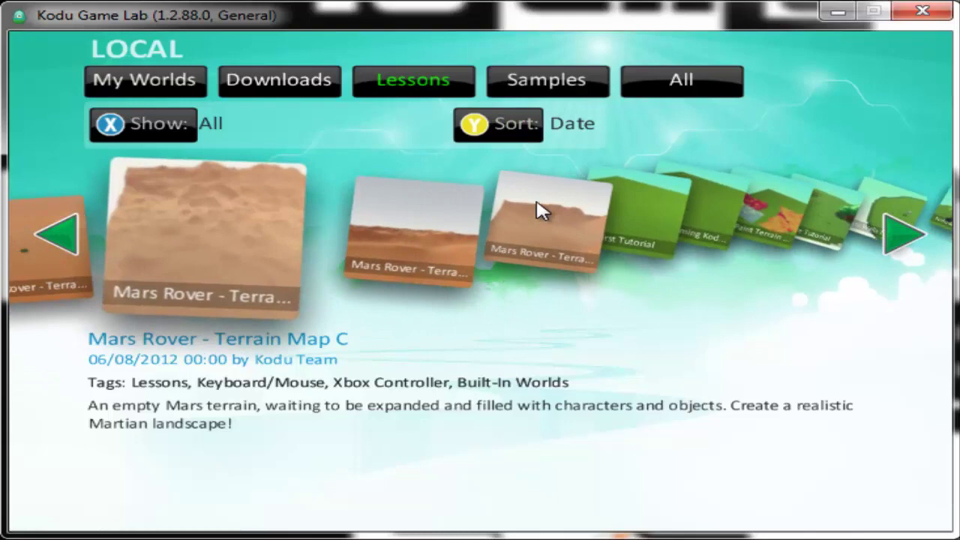
click(525, 93)
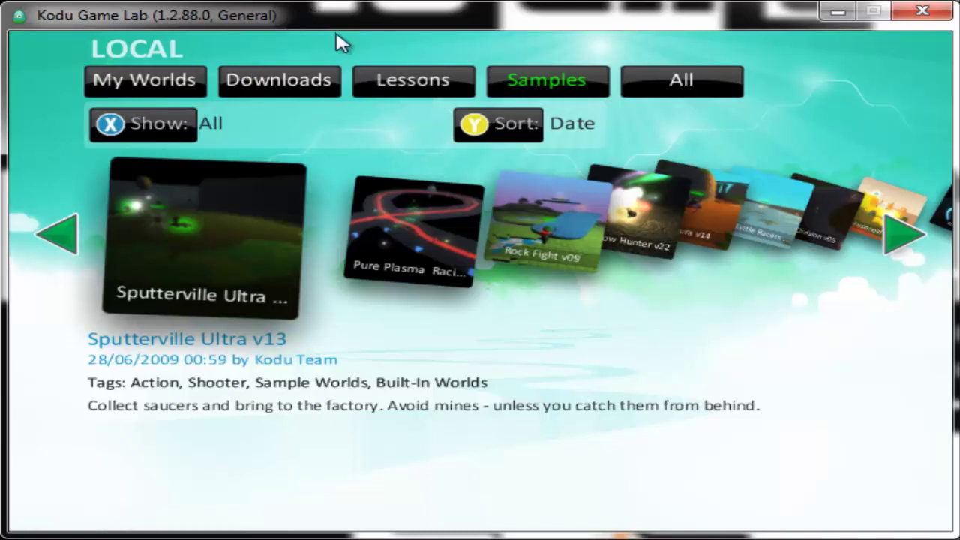
click(386, 85)
click(530, 86)
- Switch to All worlds, bring First Tutorial to the front and load it
click(313, 85)
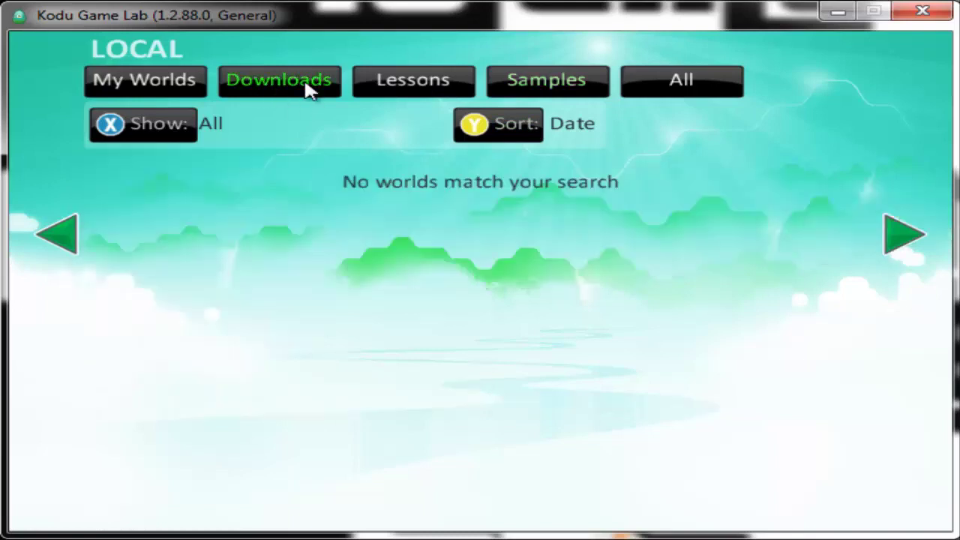
click(157, 89)
click(449, 90)
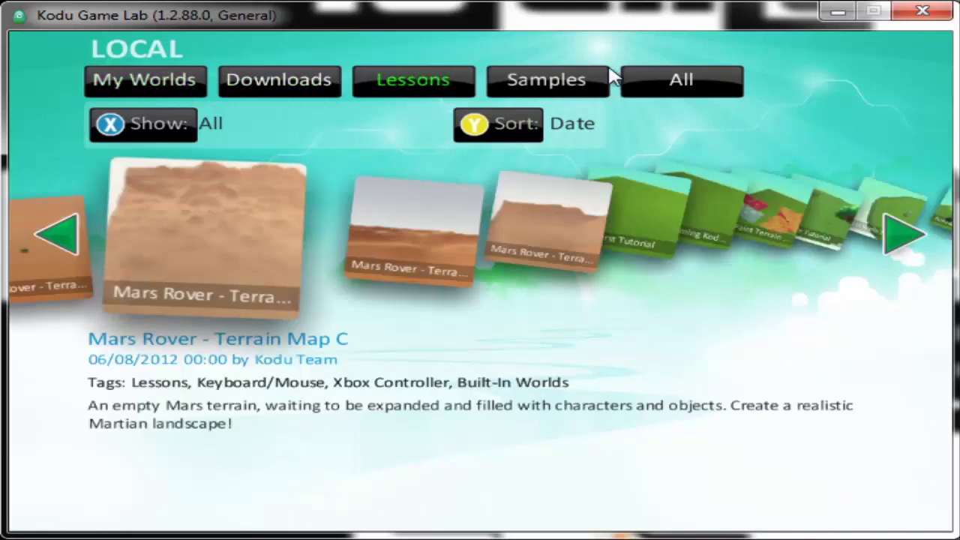
click(676, 75)
click(626, 230)
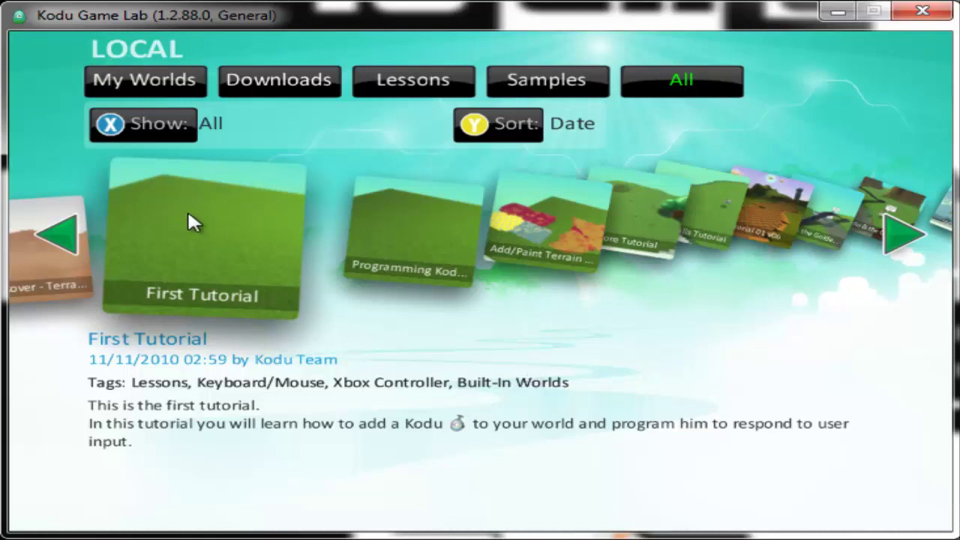
click(201, 225)
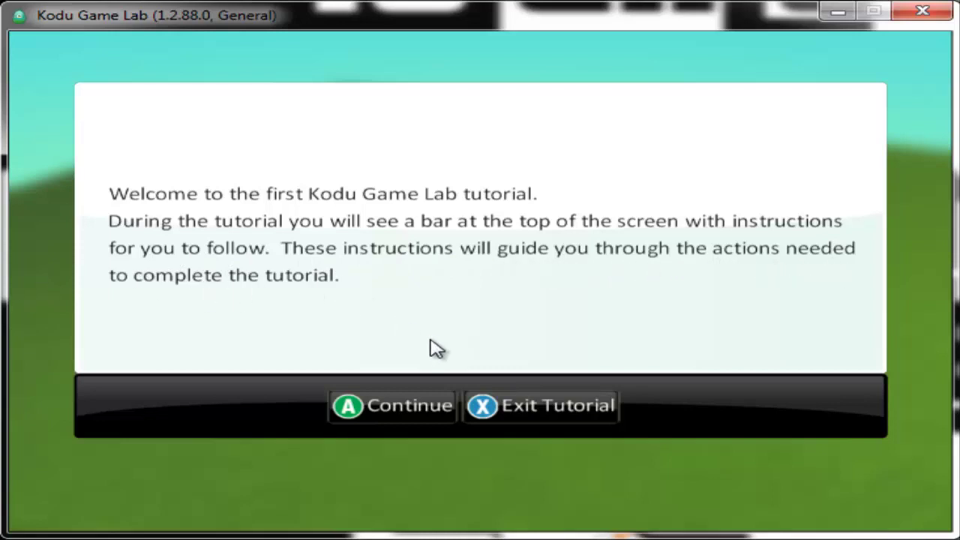
- Continue past both welcome pages to reach Adding Kodu, Step 1 of 4
click(417, 421)
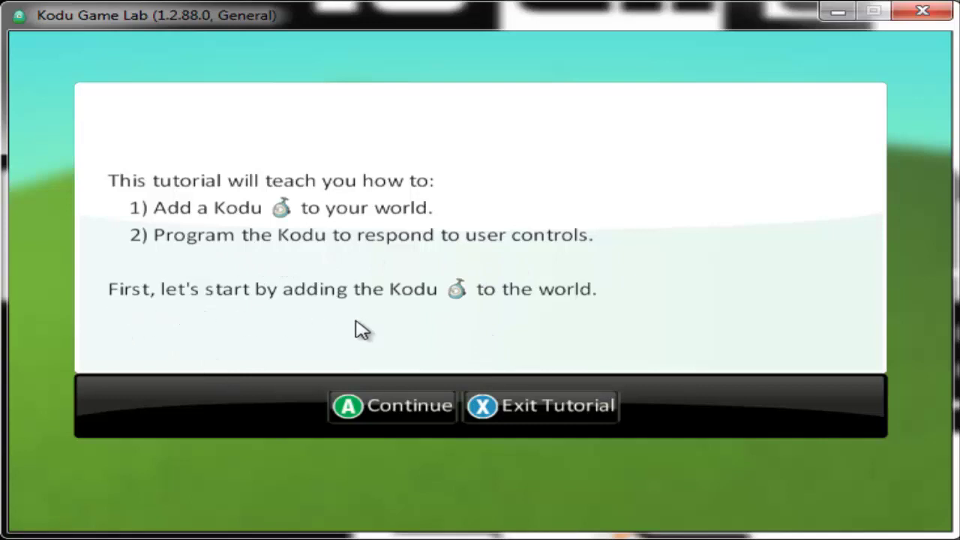
click(433, 411)
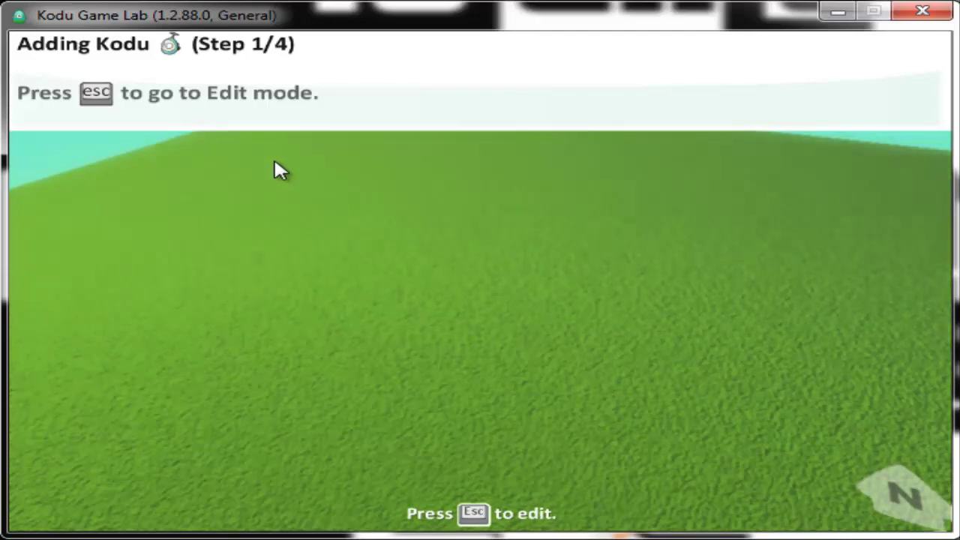
- Enter Edit mode with the Object Tool and bring up the add-object menu on the grass
key(Escape)
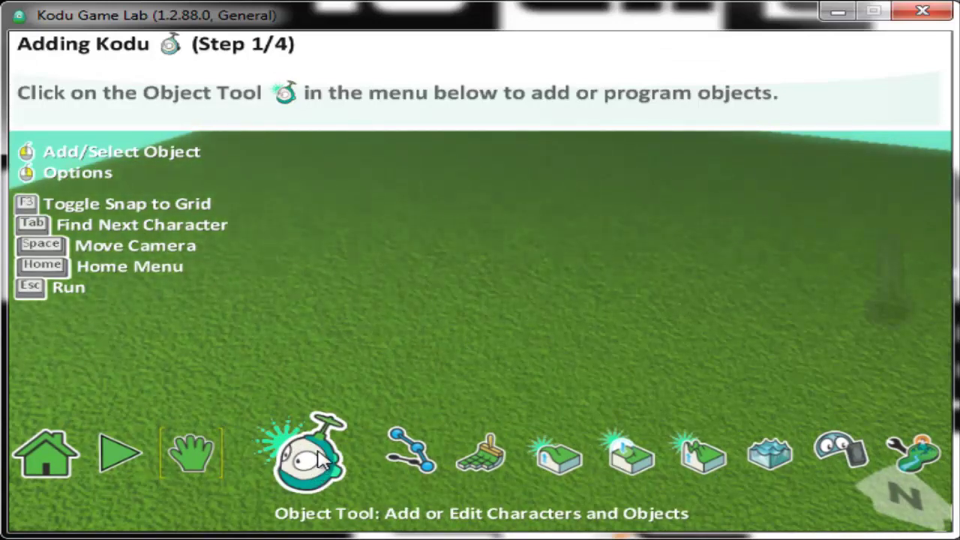
click(321, 459)
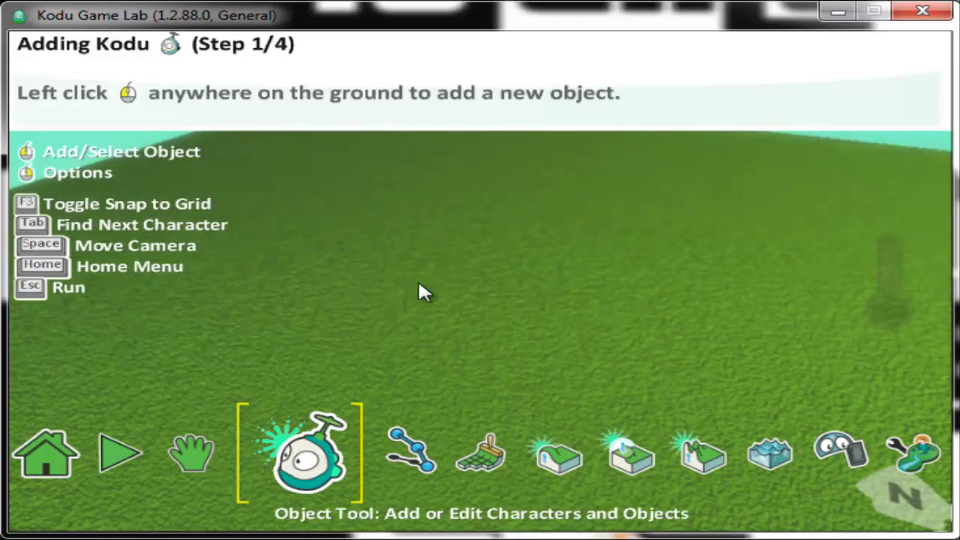
click(485, 346)
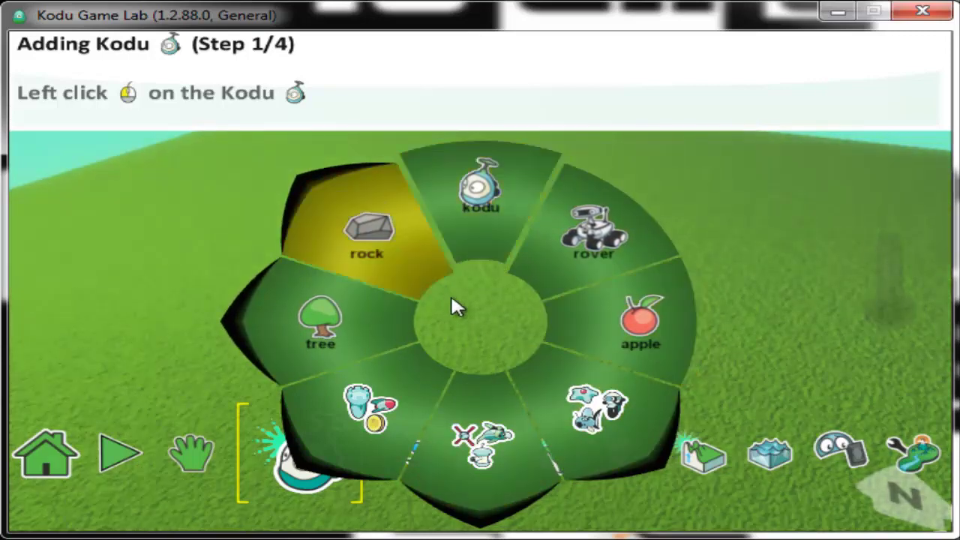
- Browse the bot and collectible groups, then place a Kodu character on the grass
click(568, 385)
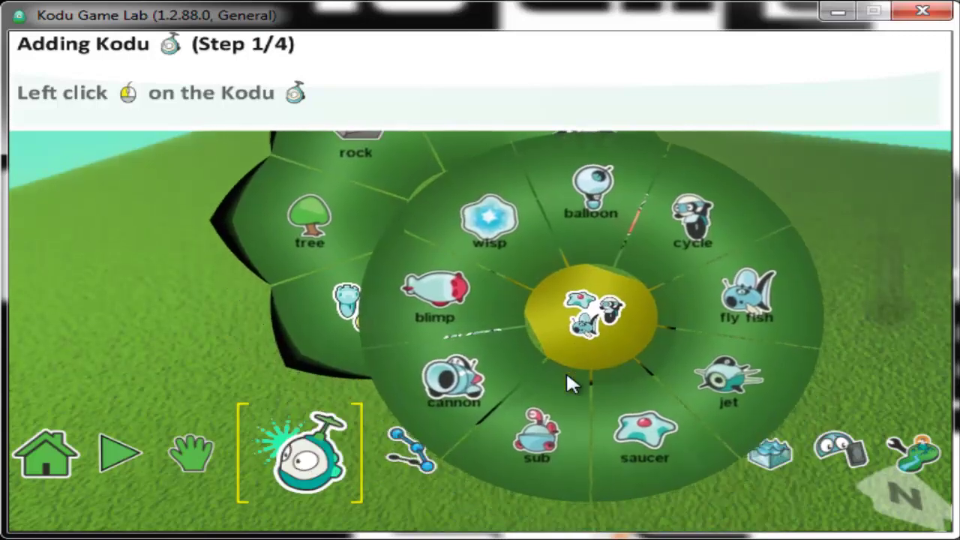
click(330, 193)
click(367, 450)
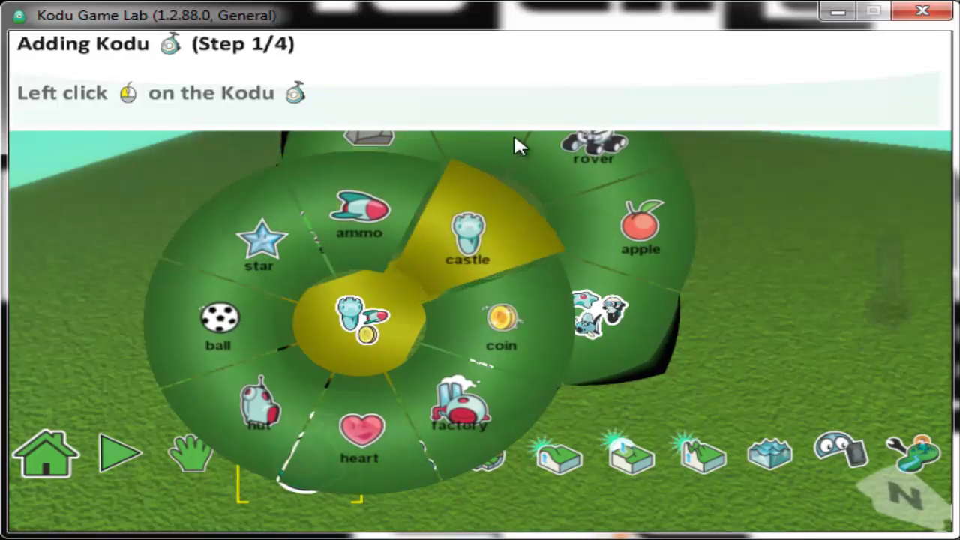
click(514, 132)
click(463, 439)
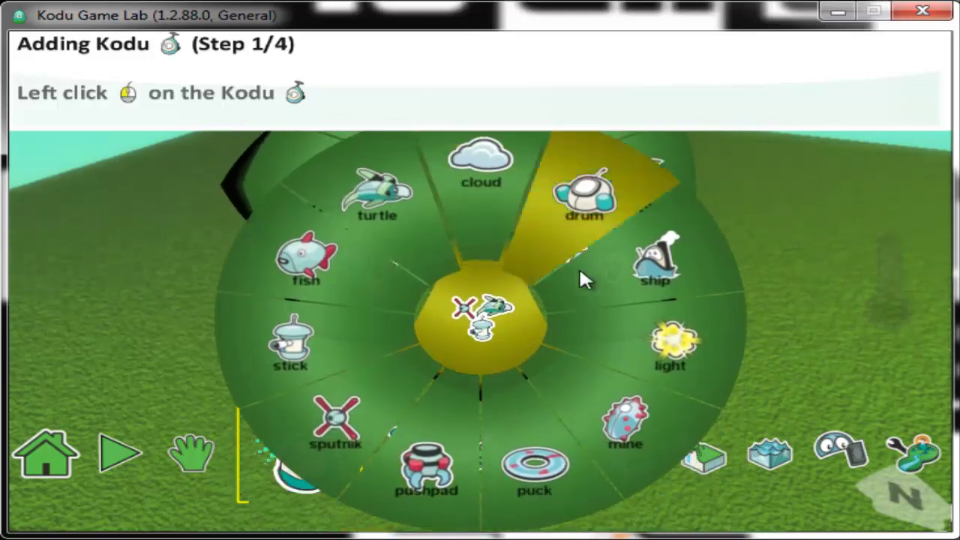
click(679, 144)
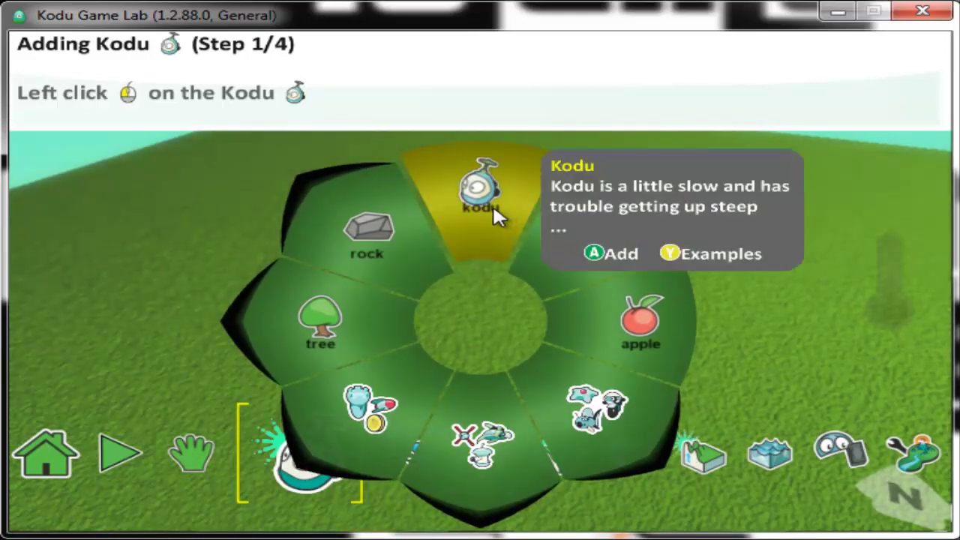
click(497, 213)
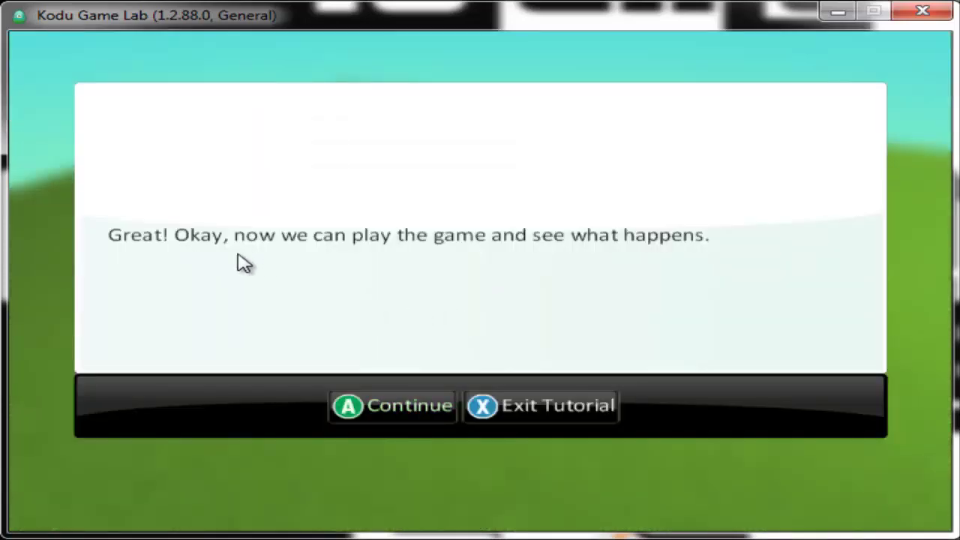
- Dismiss the tutorial message and play the game with the unprogrammed Kodu
click(406, 409)
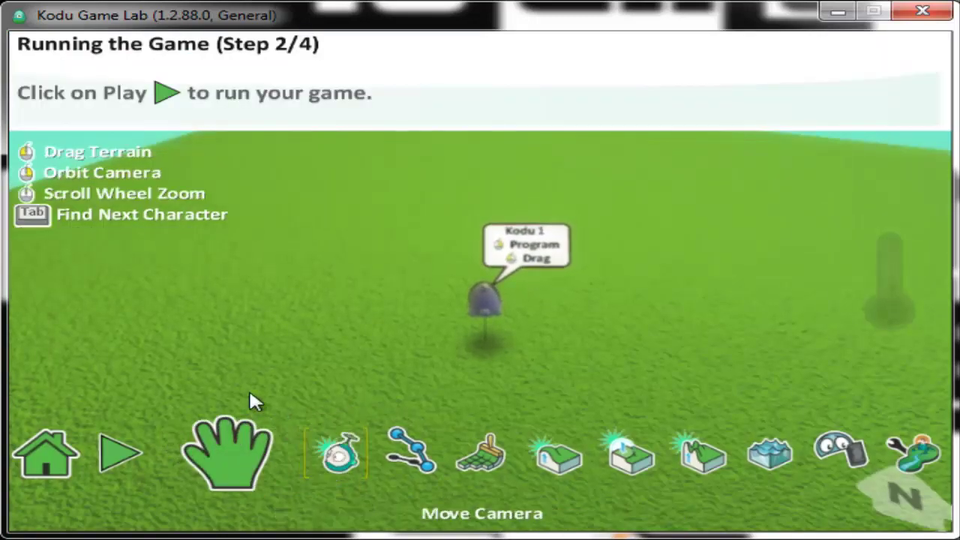
click(150, 466)
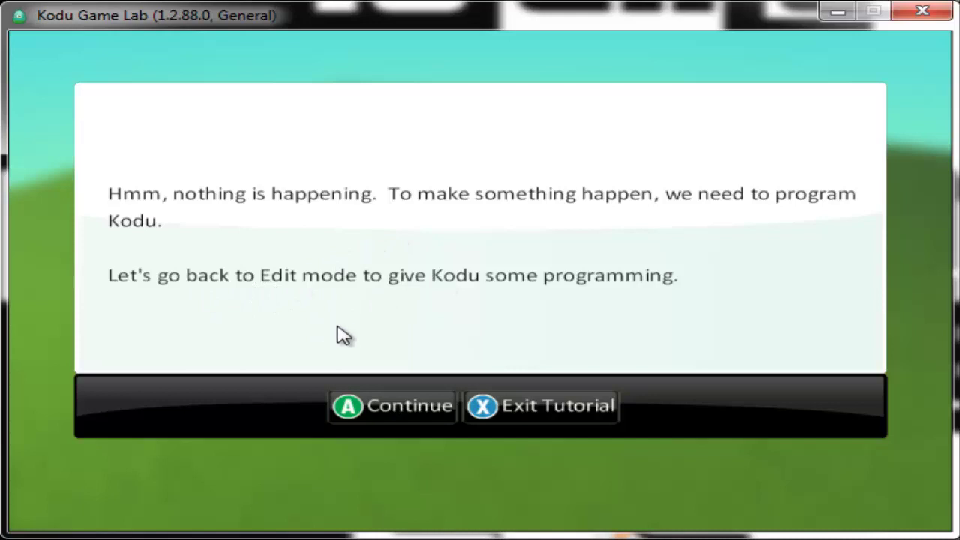
- Read through the WHEN/DO explanation pages and stop the game with Esc
click(373, 414)
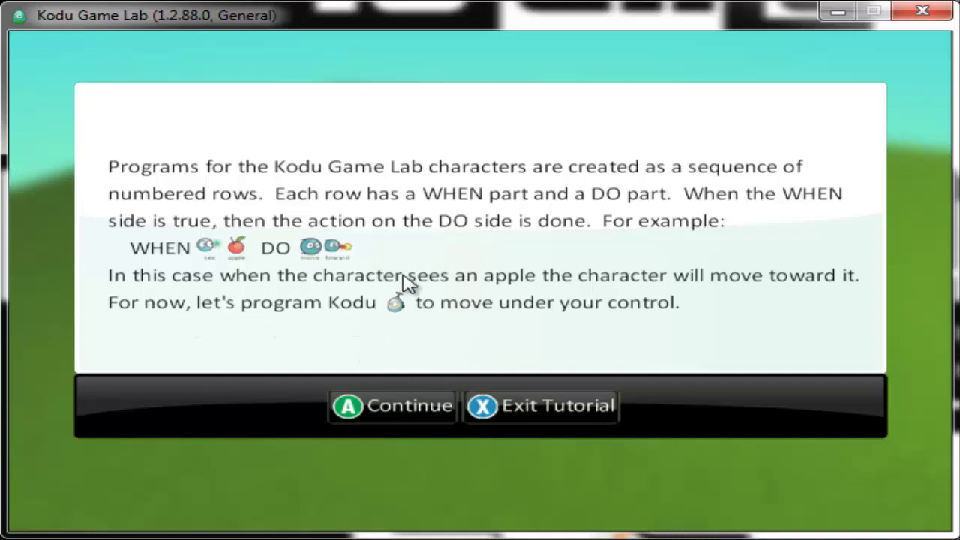
click(409, 411)
key(Escape)
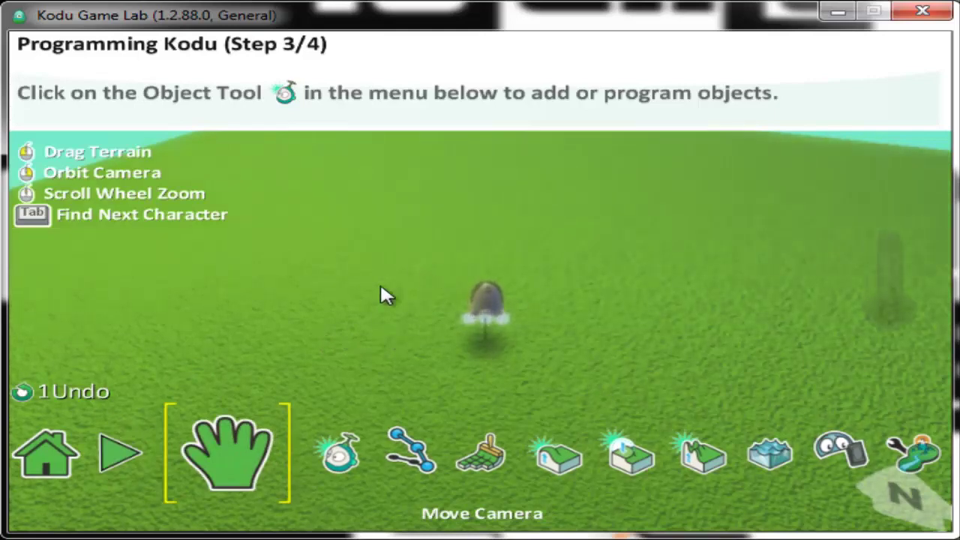
- With the Object Tool, open the Kodu character's Program editor from its context menu
click(342, 459)
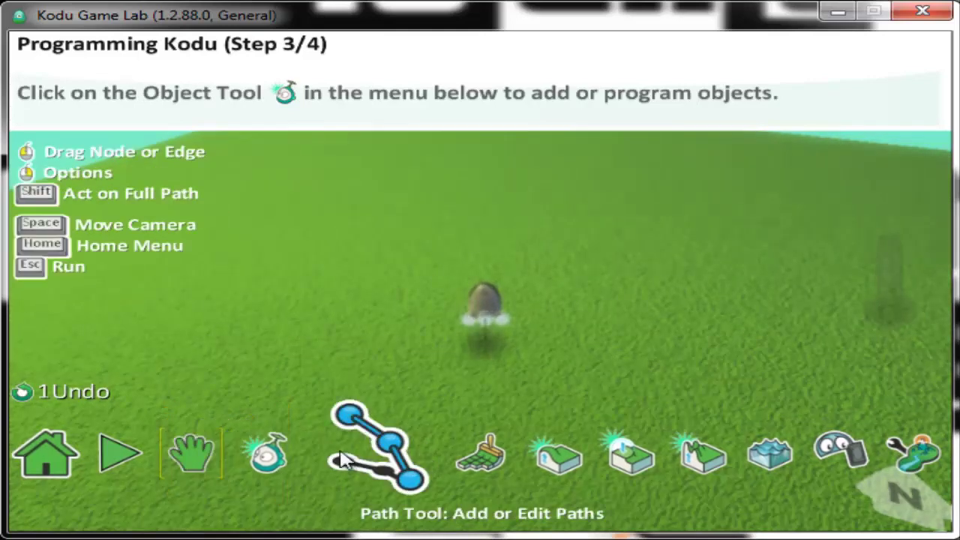
click(279, 452)
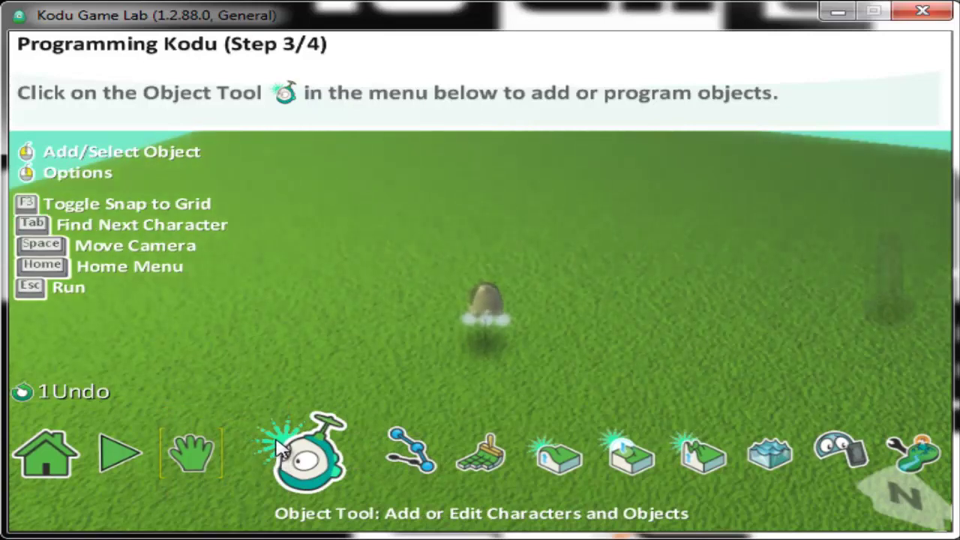
click(304, 457)
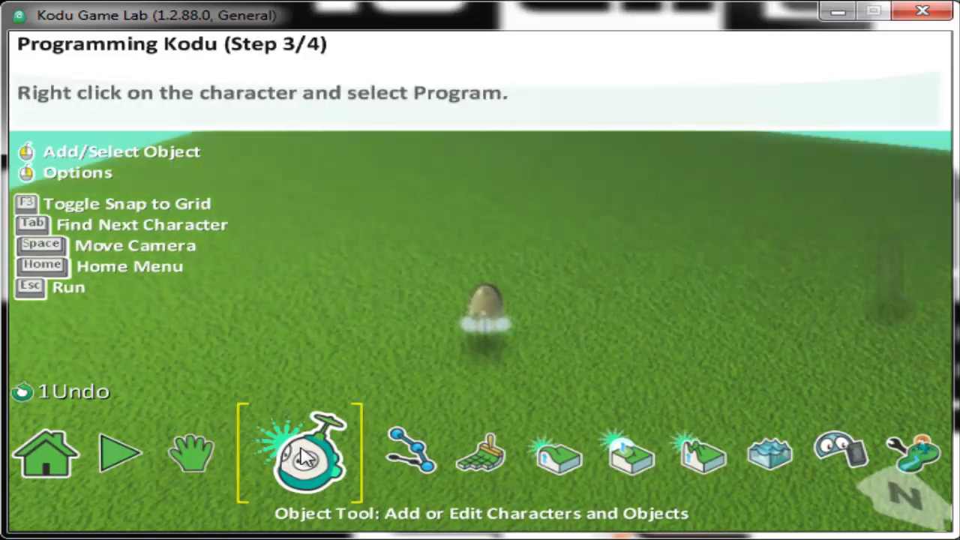
mouse_move(491, 334)
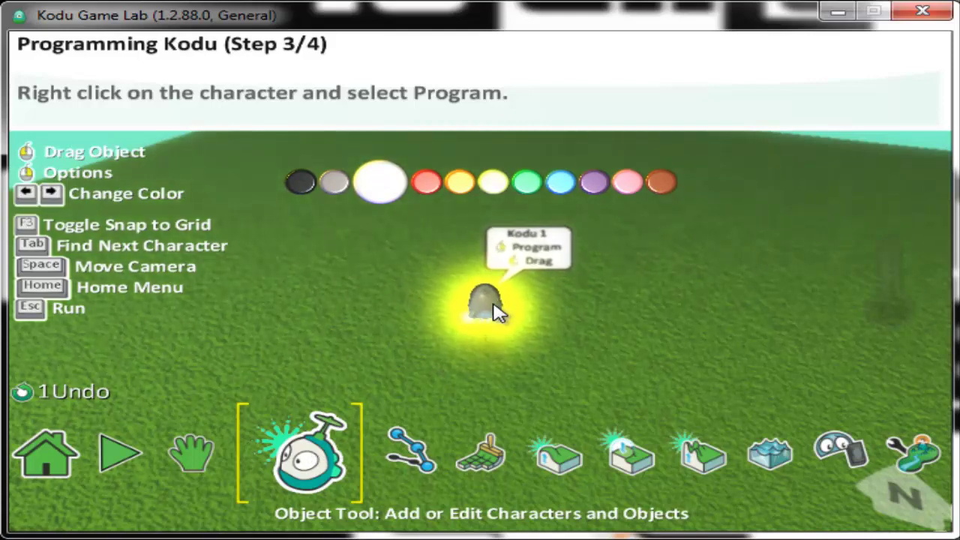
right_click(496, 311)
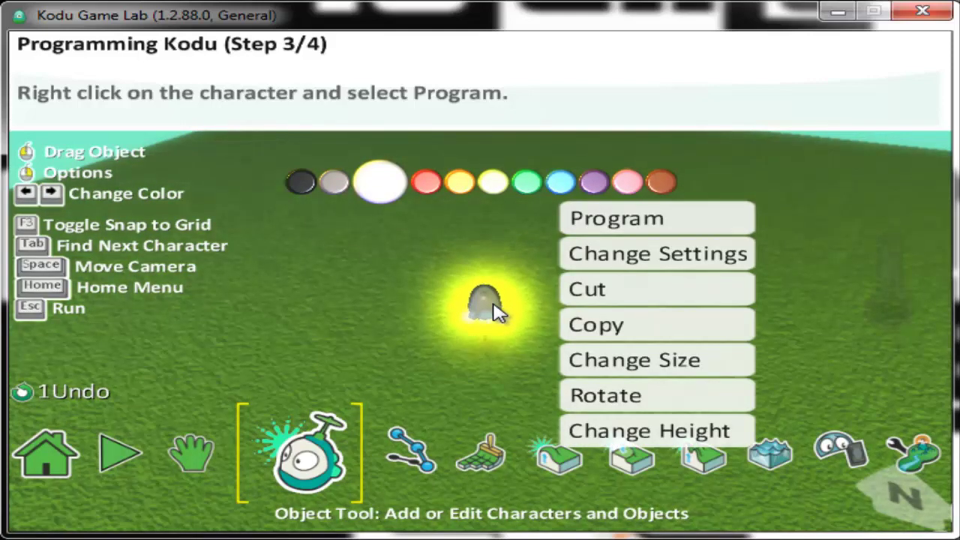
click(675, 225)
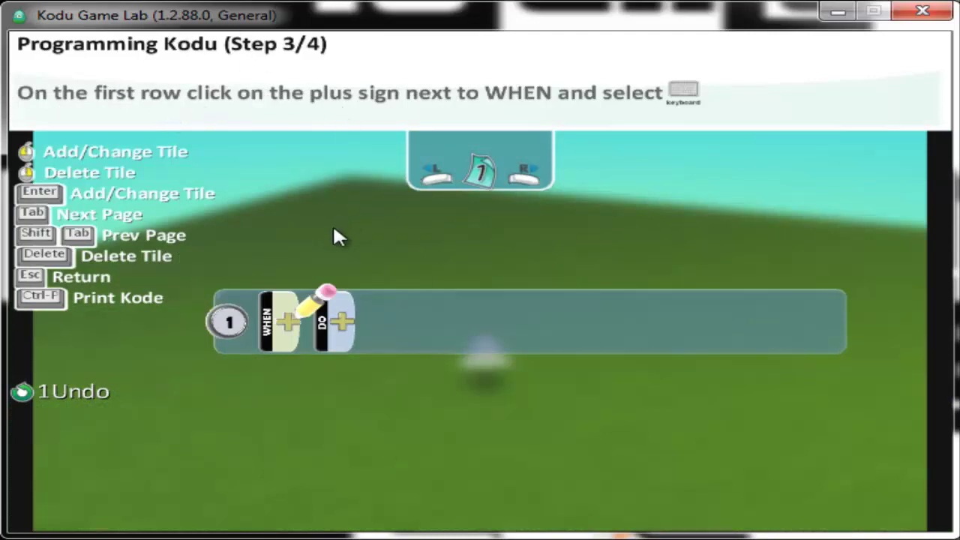
- Give rule 1 a keyboard Arrows condition under WHEN and a move action under DO
click(284, 322)
click(519, 189)
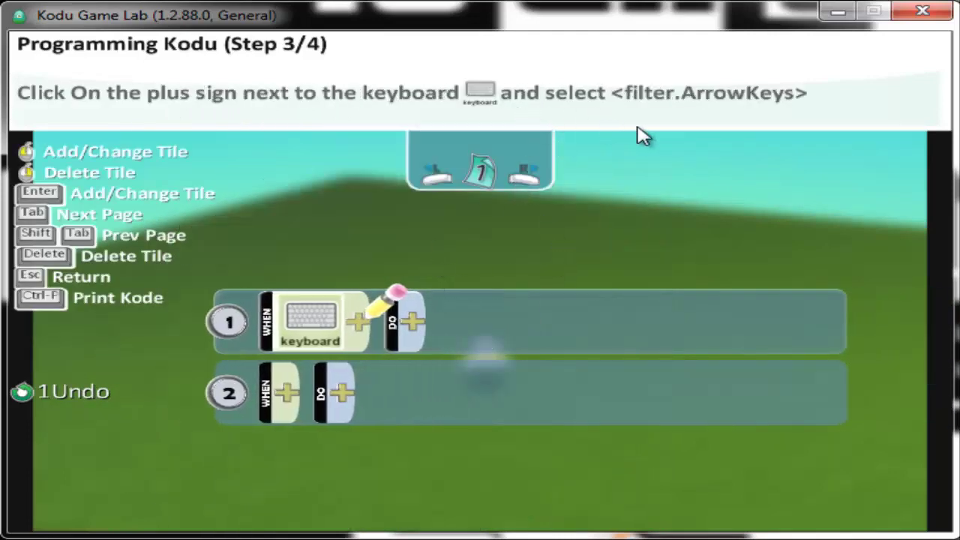
click(365, 343)
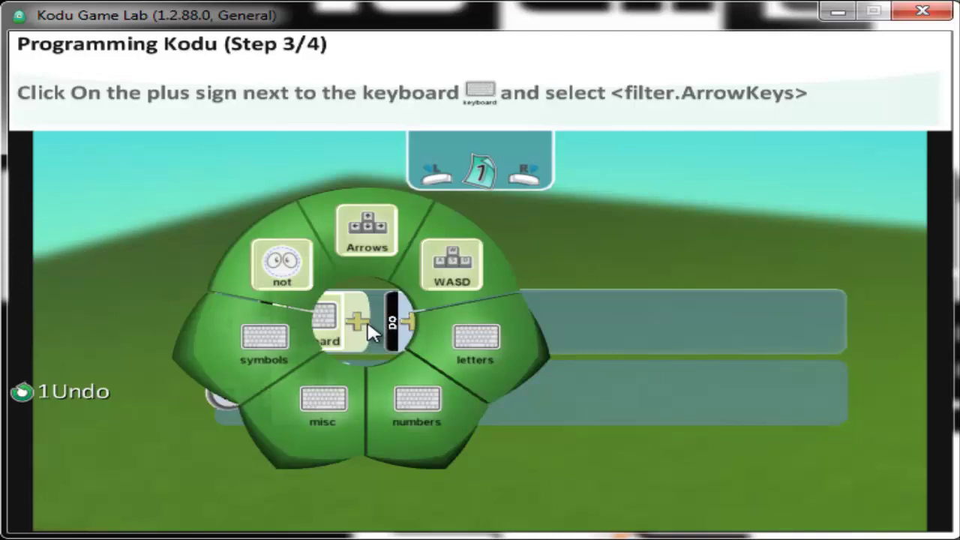
click(374, 254)
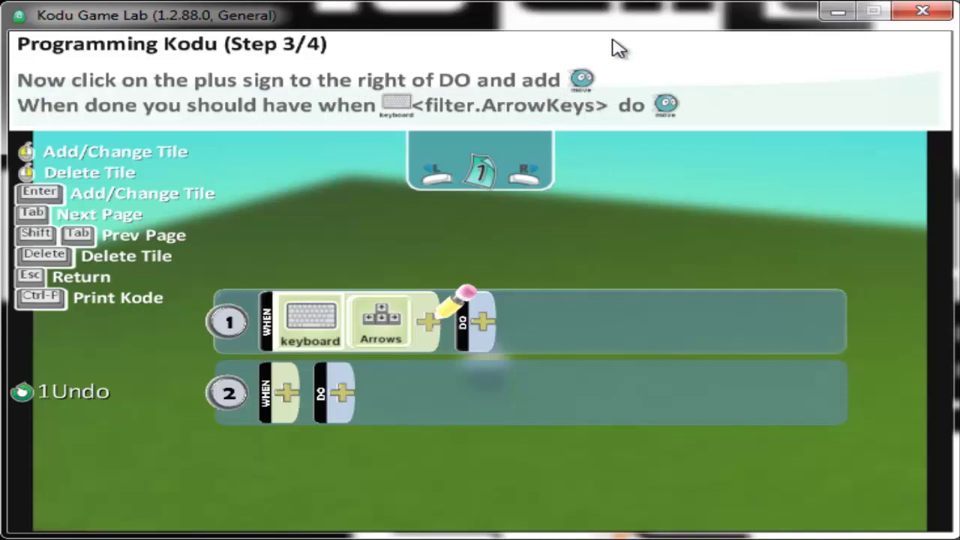
click(483, 336)
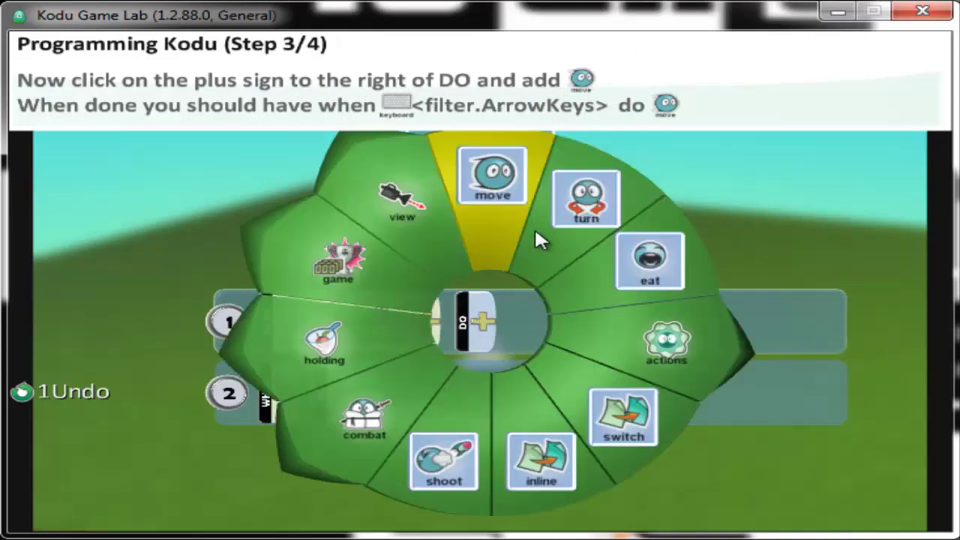
click(494, 197)
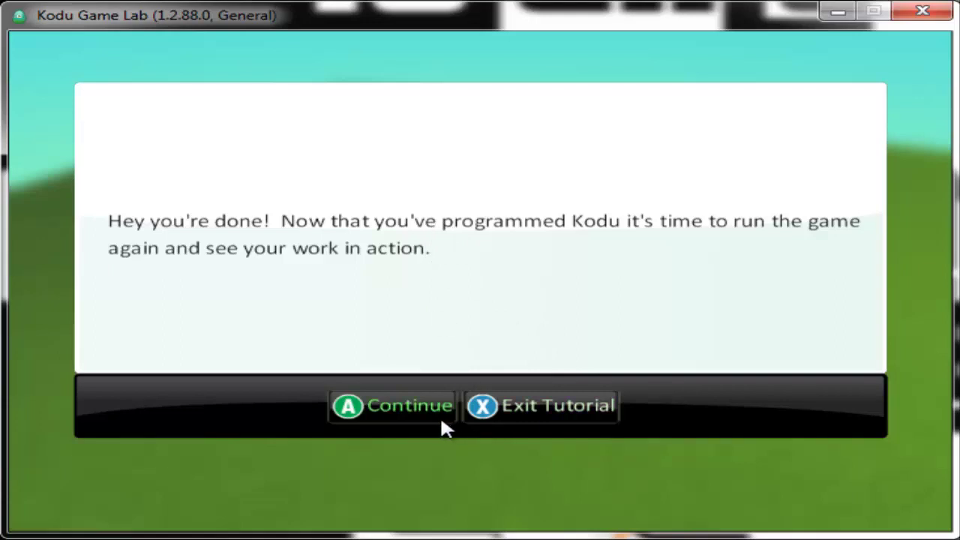
- Dismiss the tutorial message, leave the program editor and start the game
click(412, 406)
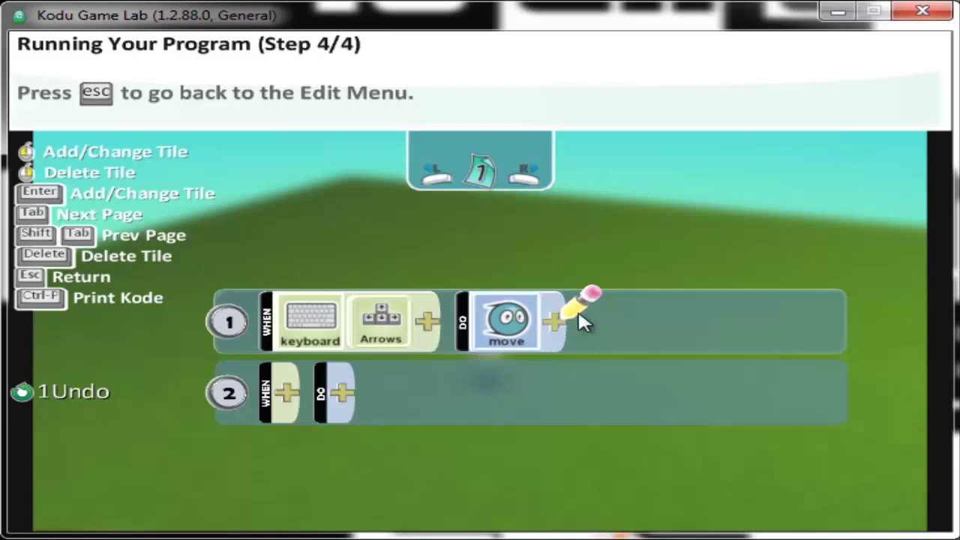
key(Escape)
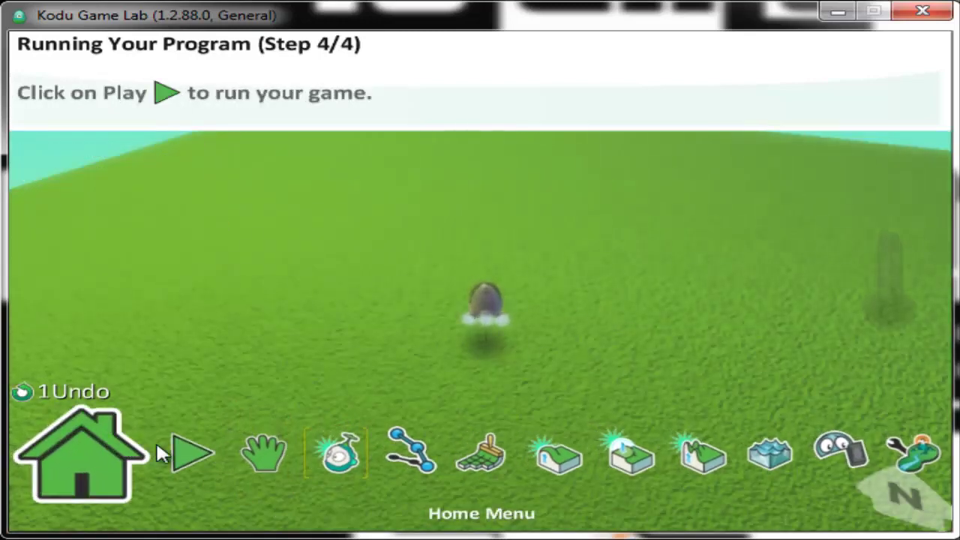
click(183, 454)
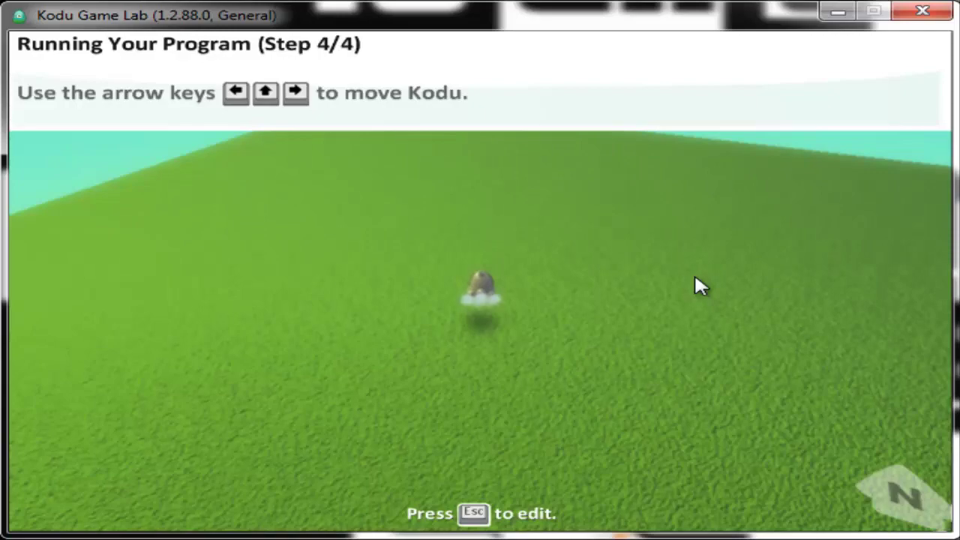
- Drive Kodu across the grass using the Up and Left arrow keys
key(Up)
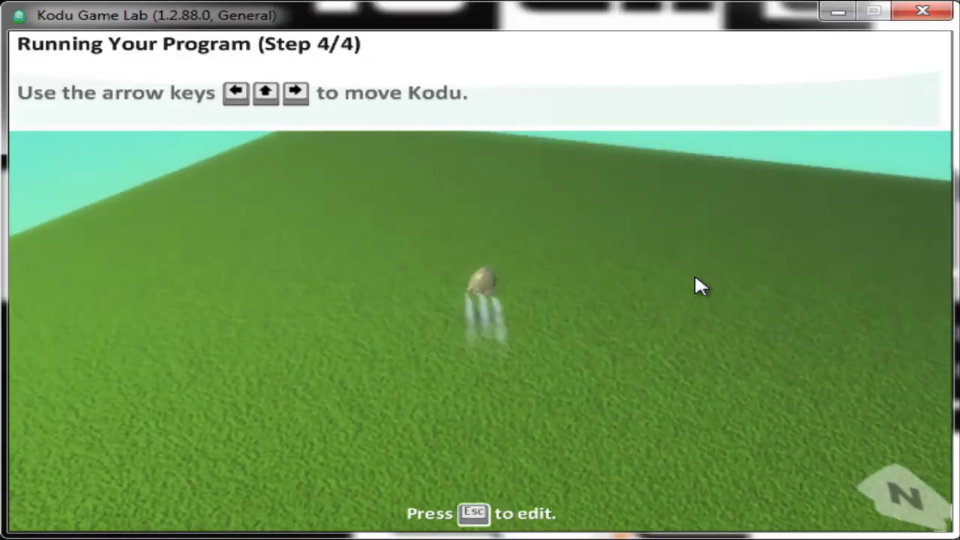
key(Left)
key(Up)
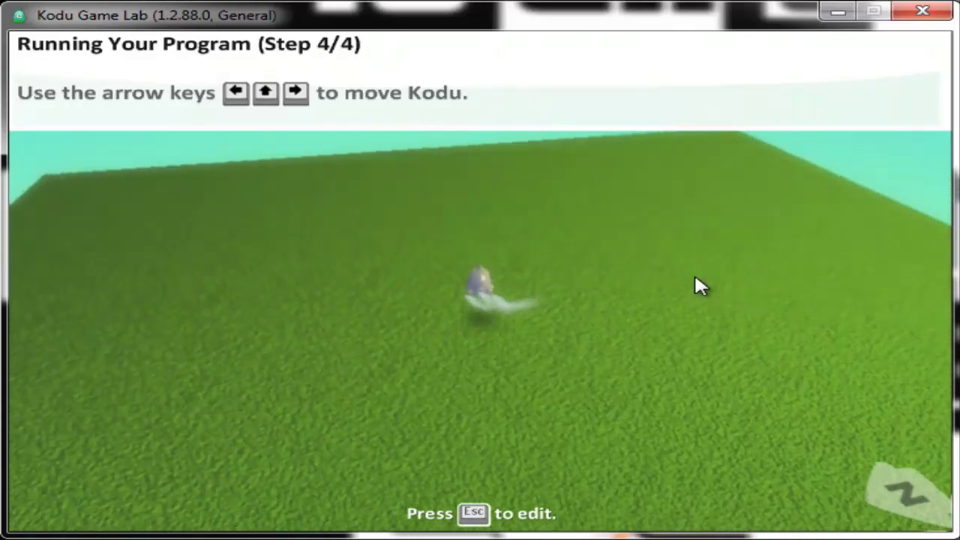
key(Up)
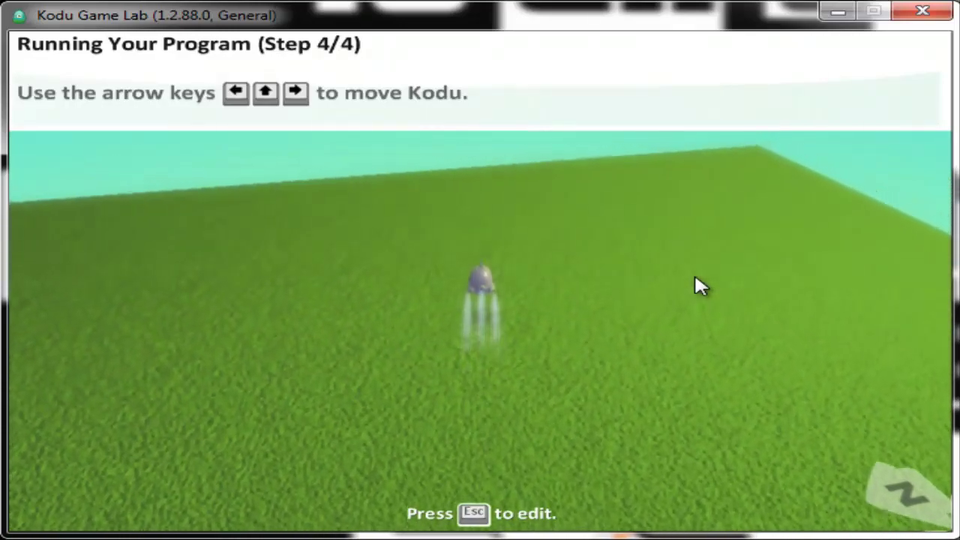